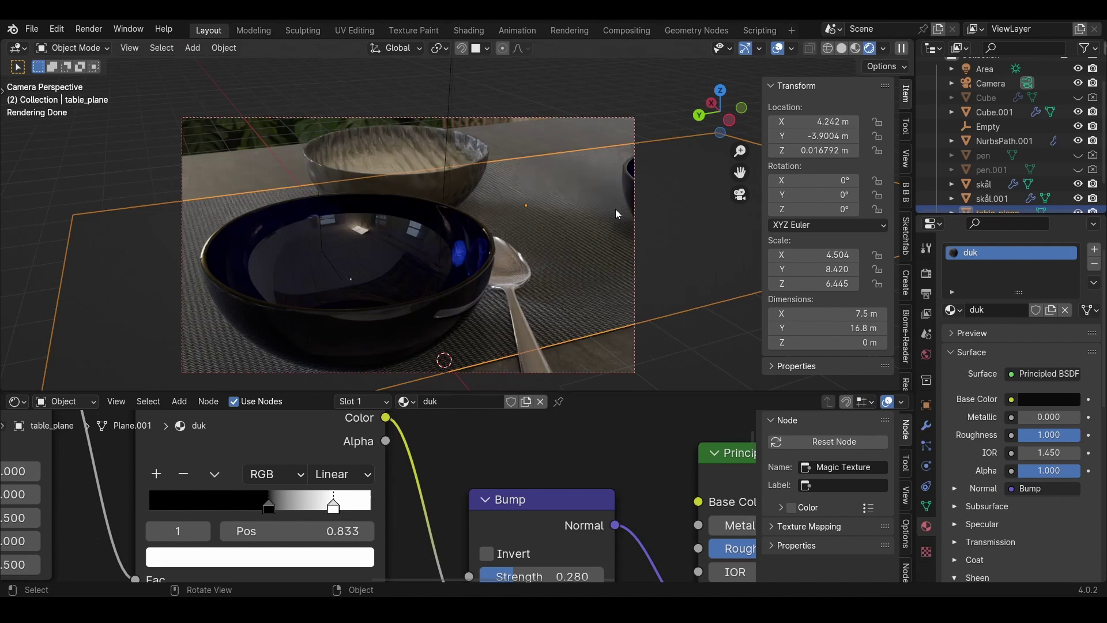
- Inspect the materials of the second table plane, the table cloth plane and the blue bowl
click(591, 361)
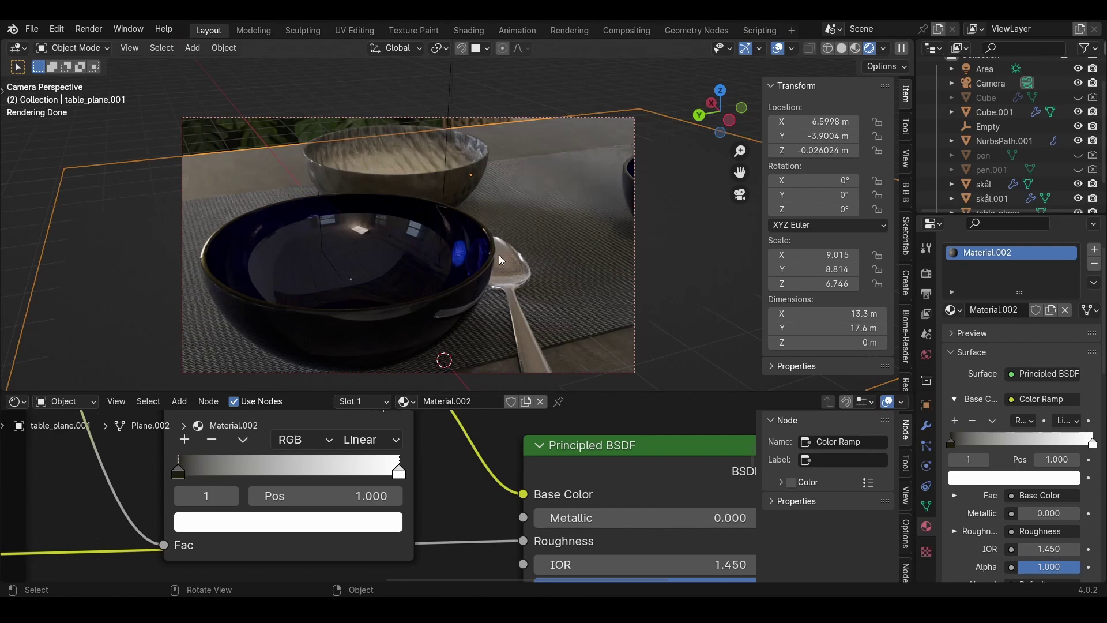
click(604, 230)
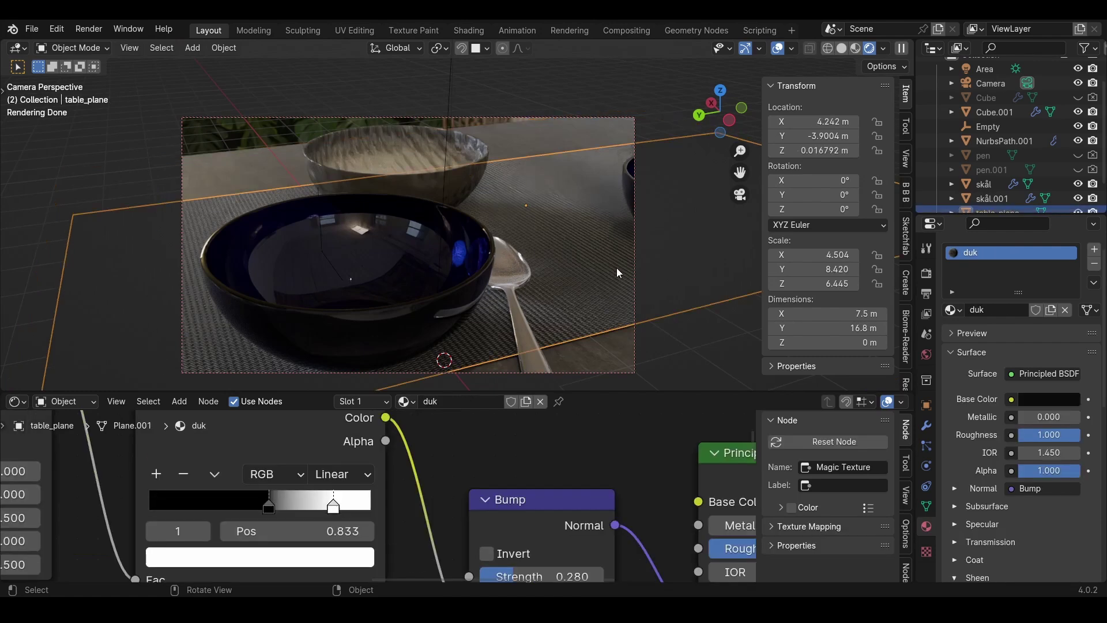
click(597, 299)
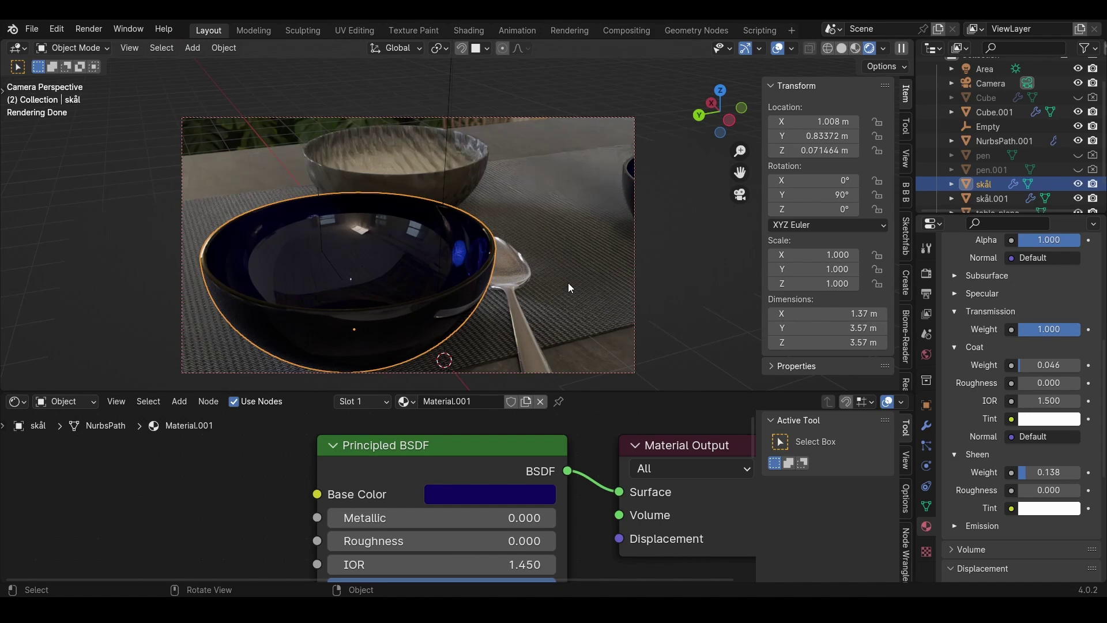
- Select the spoon, raise its sked.001 Sheen Roughness to 1.000, and orbit for a close look
click(536, 308)
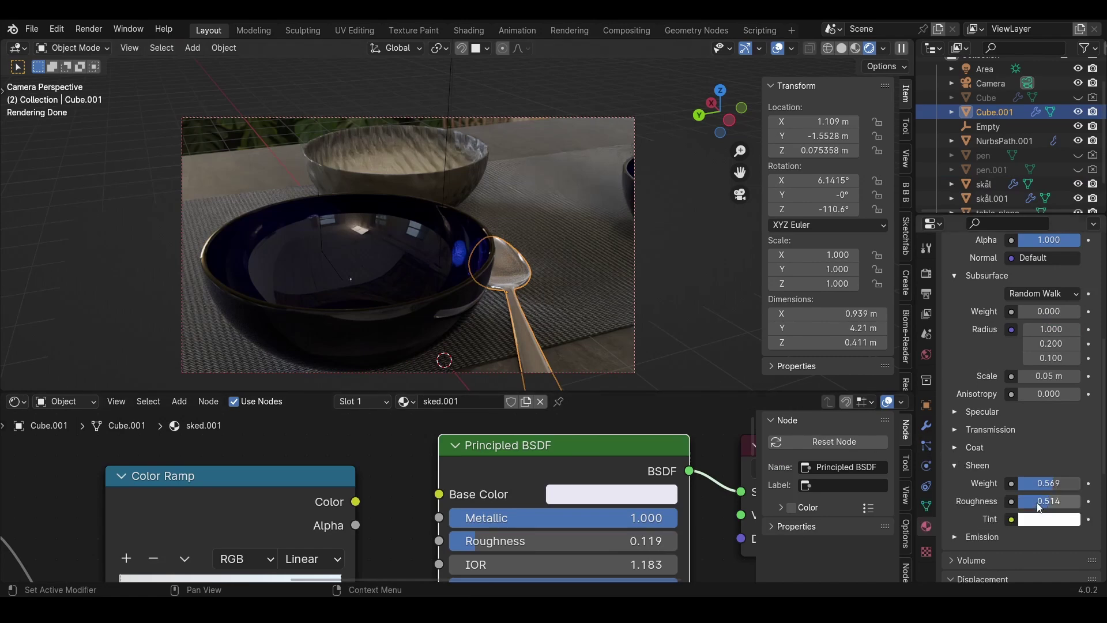
drag(1041, 502, 1083, 506)
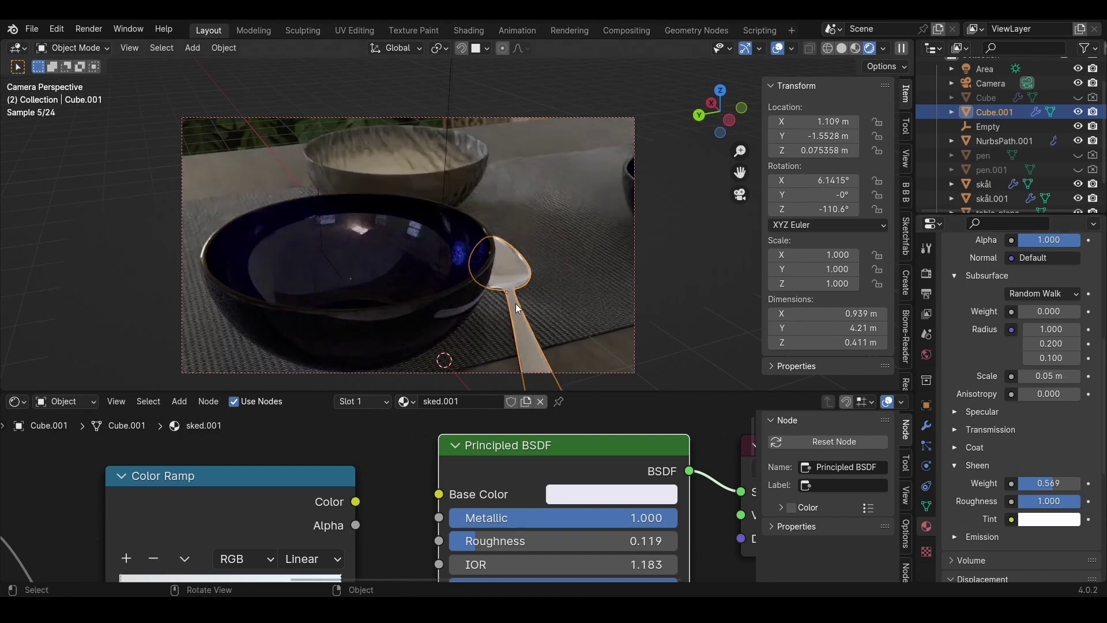
middle_drag(524, 331, 546, 233)
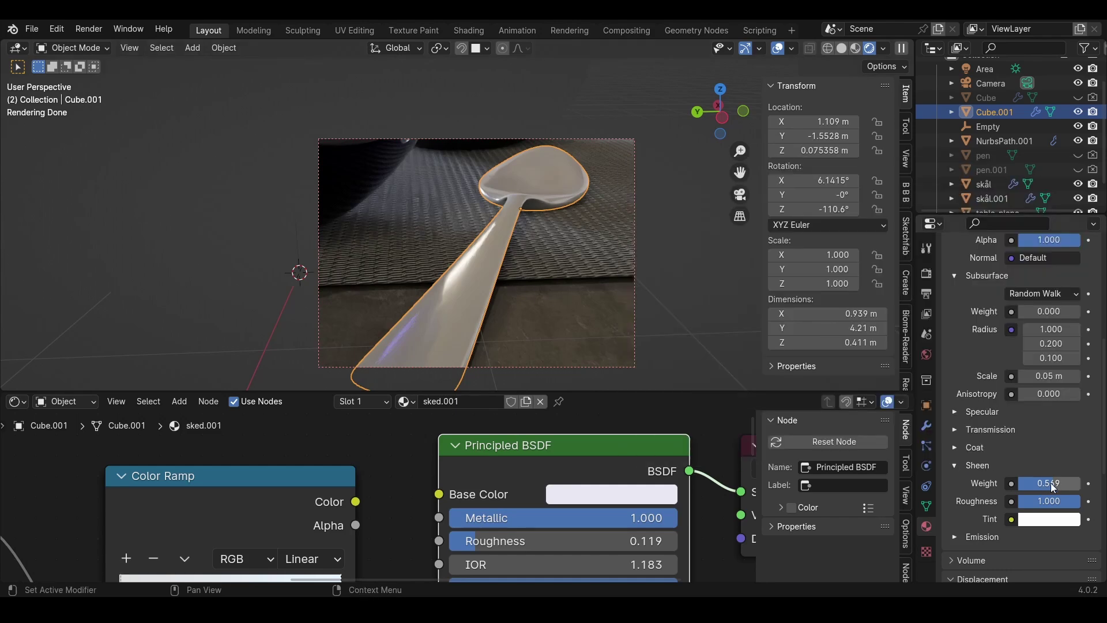
- Raise the spoon's Sheen Weight to 1.000, compare from another angle, then bring it to about 0.385
drag(1053, 482, 1084, 482)
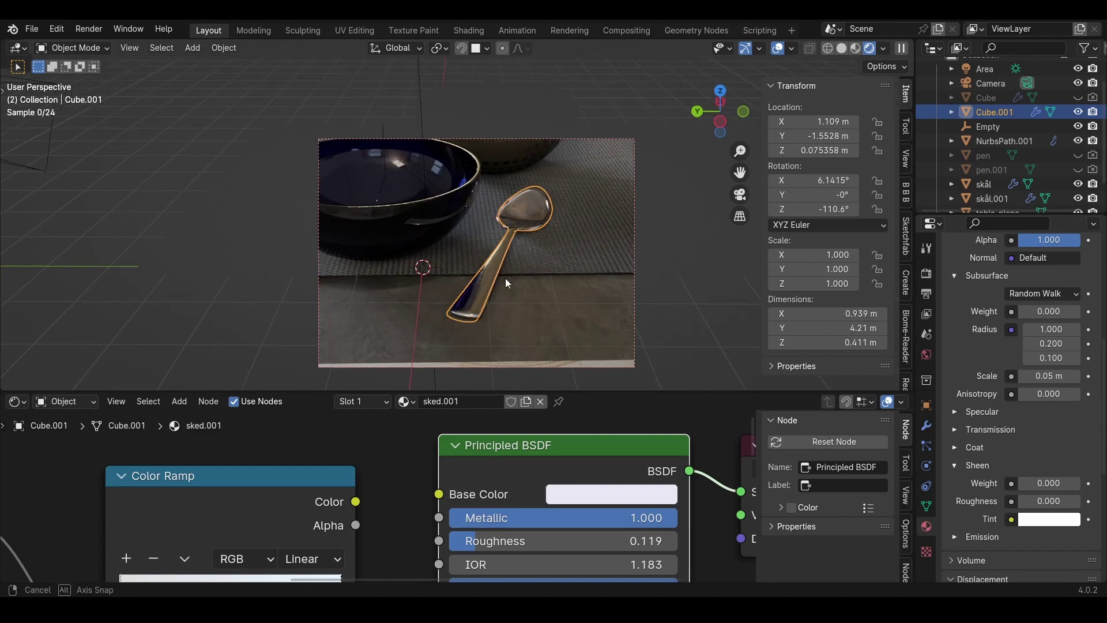
middle_drag(505, 278, 580, 288)
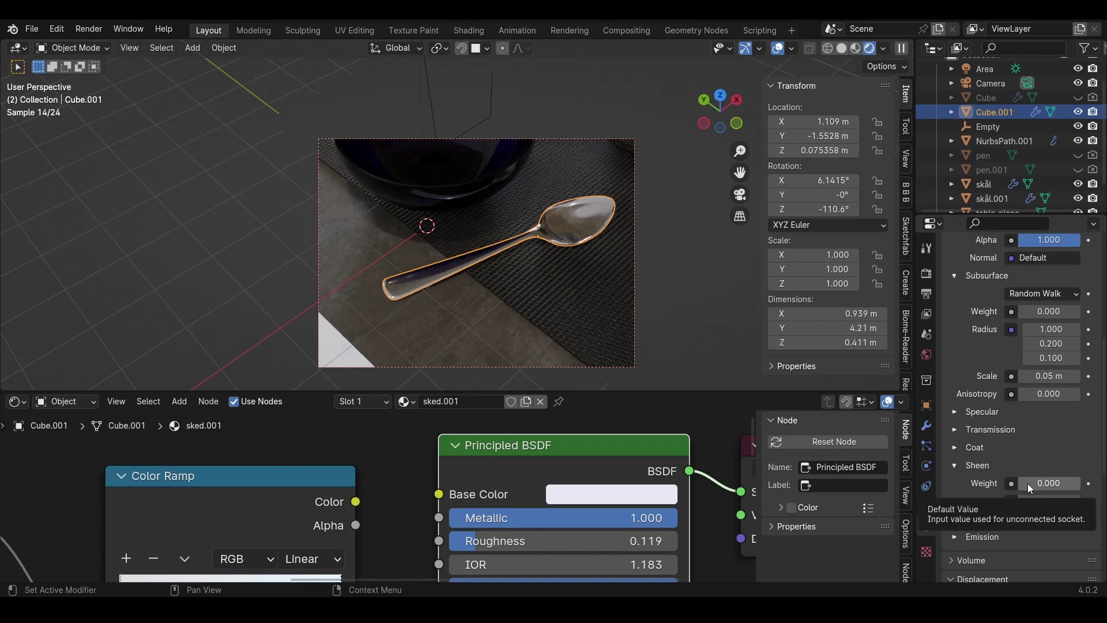
drag(1027, 483, 1040, 501)
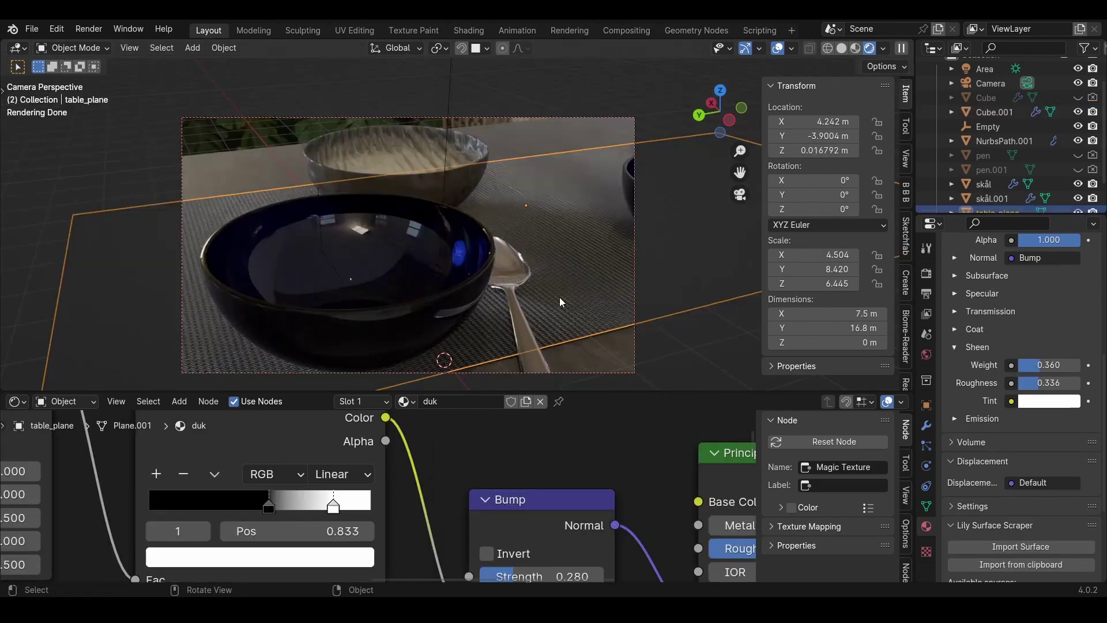
- Make the bowl active again, enter 0.275 for its Sheen Roughness, then lower it to 0.101
click(512, 293)
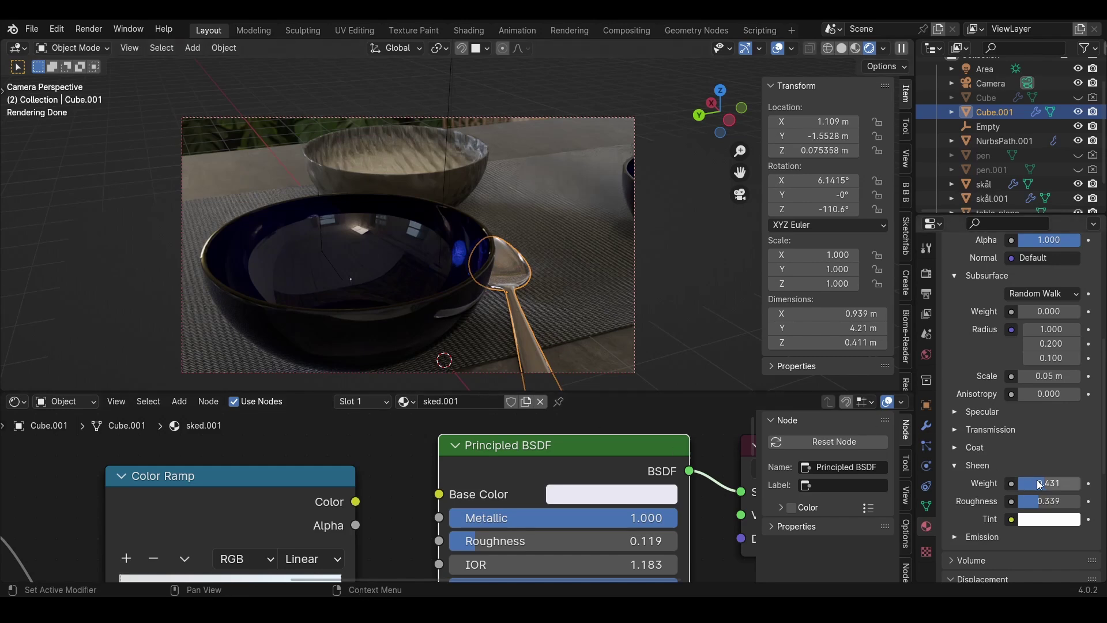
key(ctrl+z)
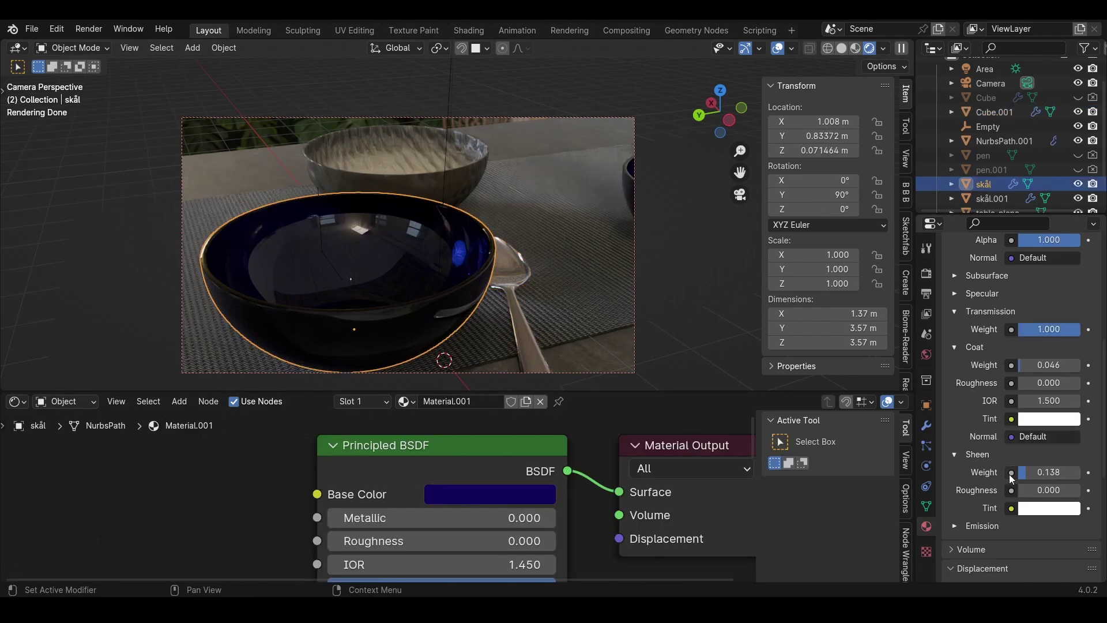
click(1039, 490)
text(0.275)
key(Return)
drag(1039, 490, 1024, 490)
- Compare against the spoon and cloth, and raise the bowl's Sheen Roughness to 0.174
click(522, 306)
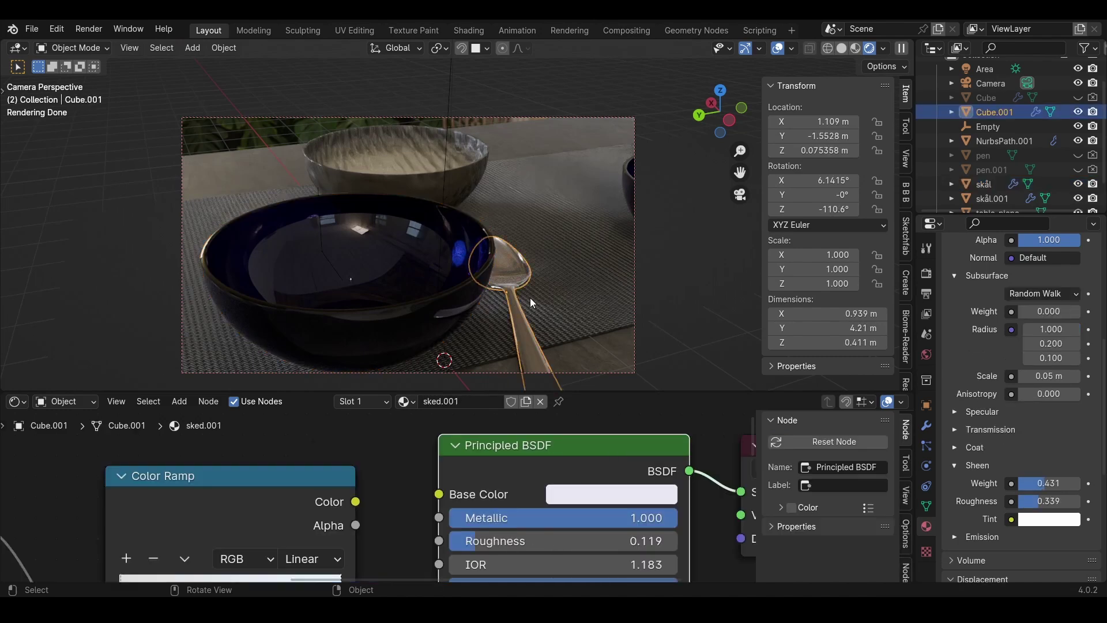
click(428, 289)
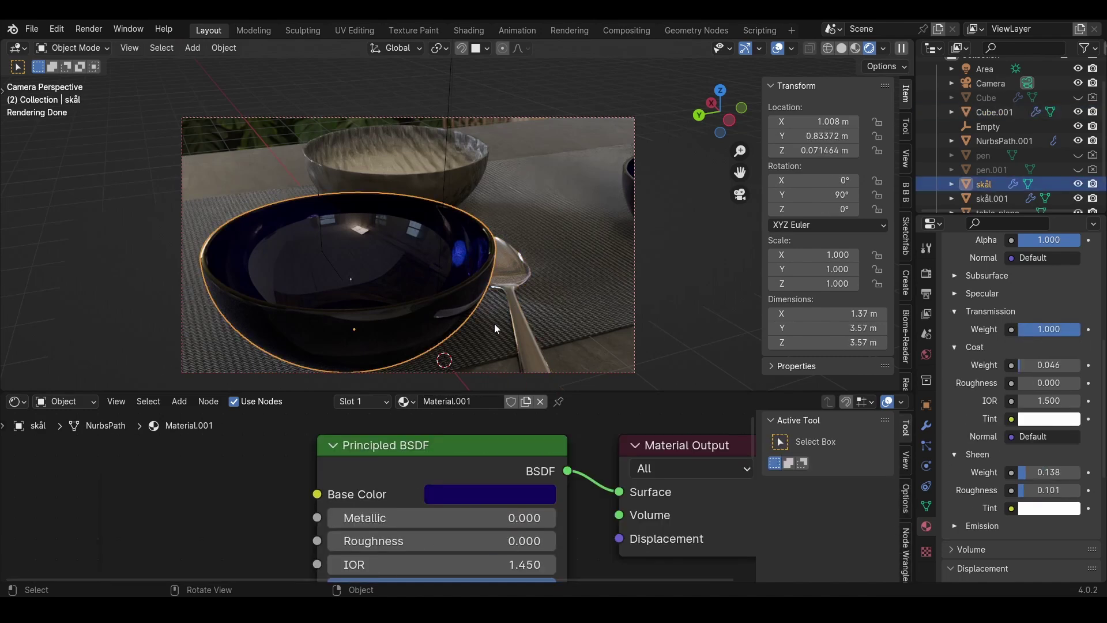
drag(1032, 489, 1055, 489)
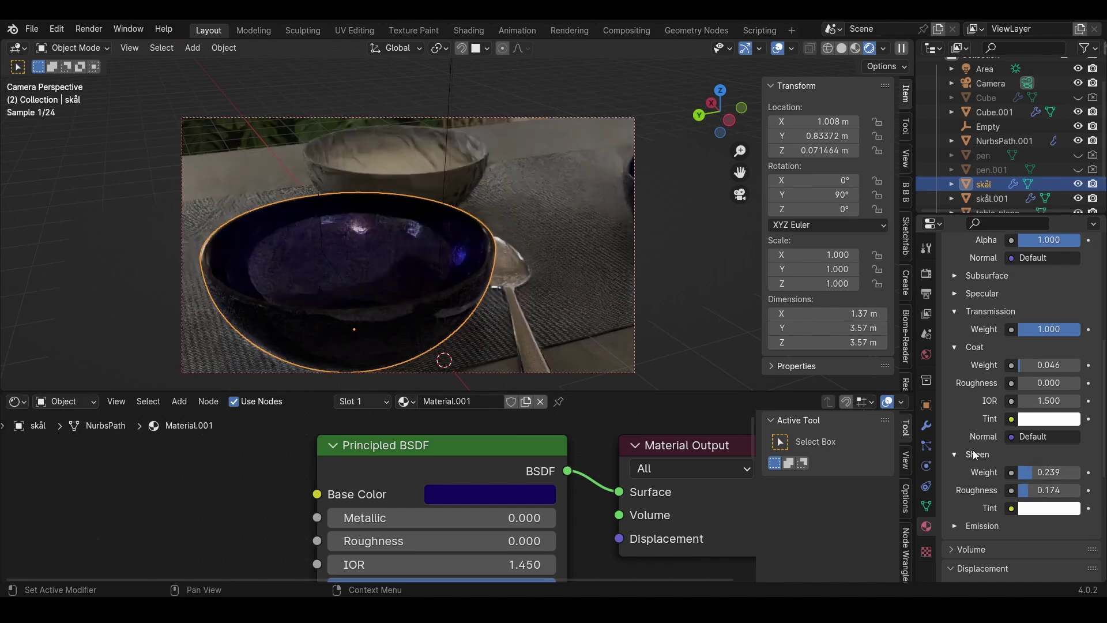
click(569, 275)
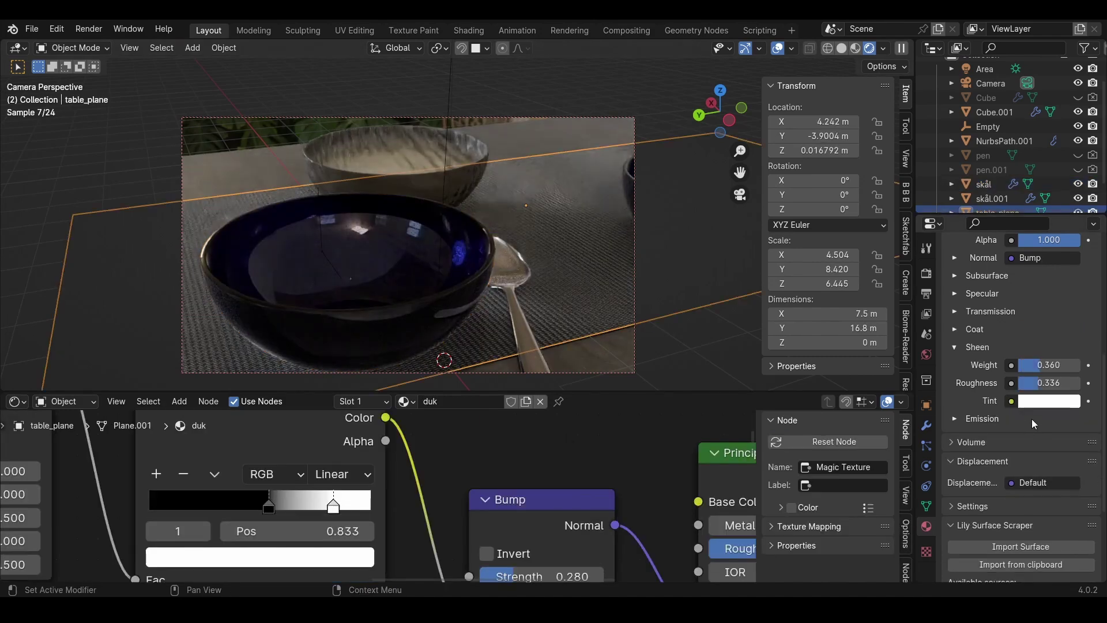
click(447, 294)
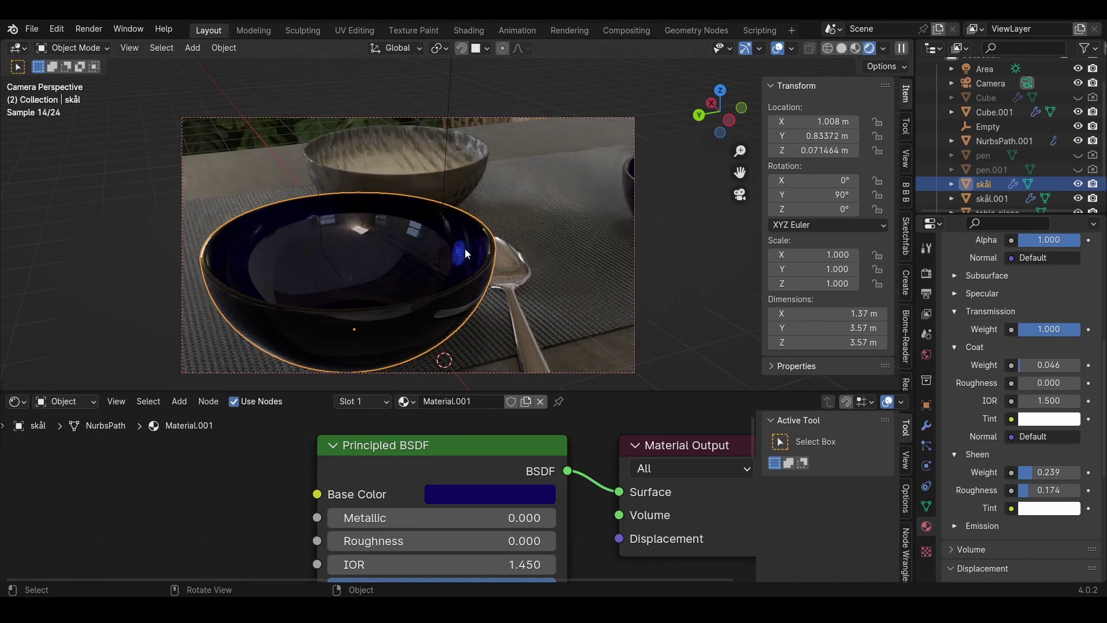
- Zoom in on the bowl rim and fine-tune its Sheen Roughness down to 0.128
scroll(491, 252, up, 5)
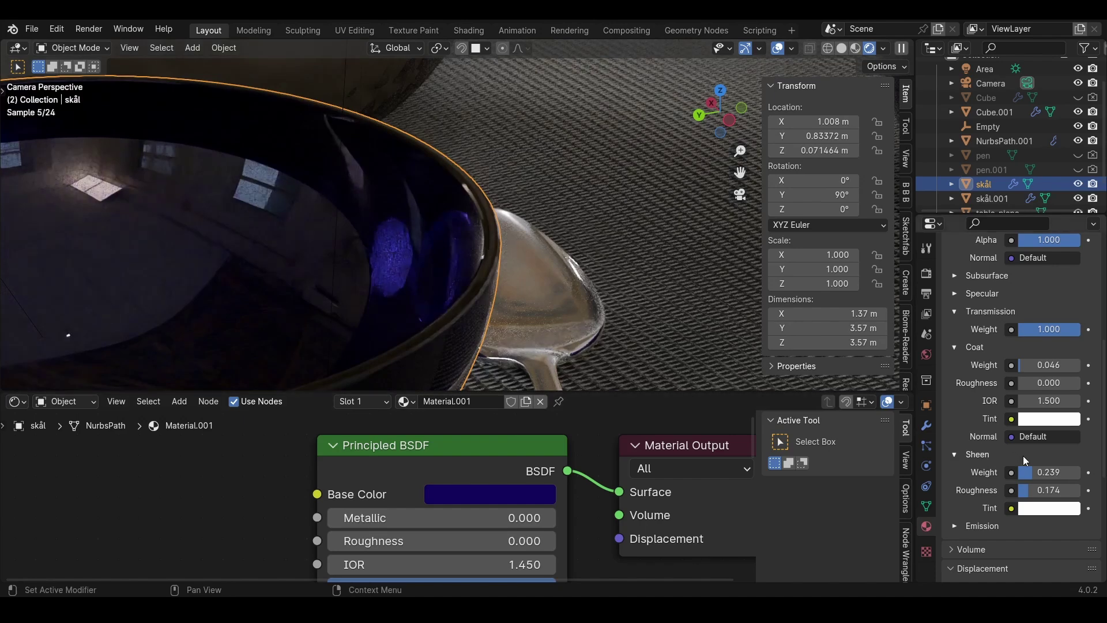
drag(1055, 494, 1018, 490)
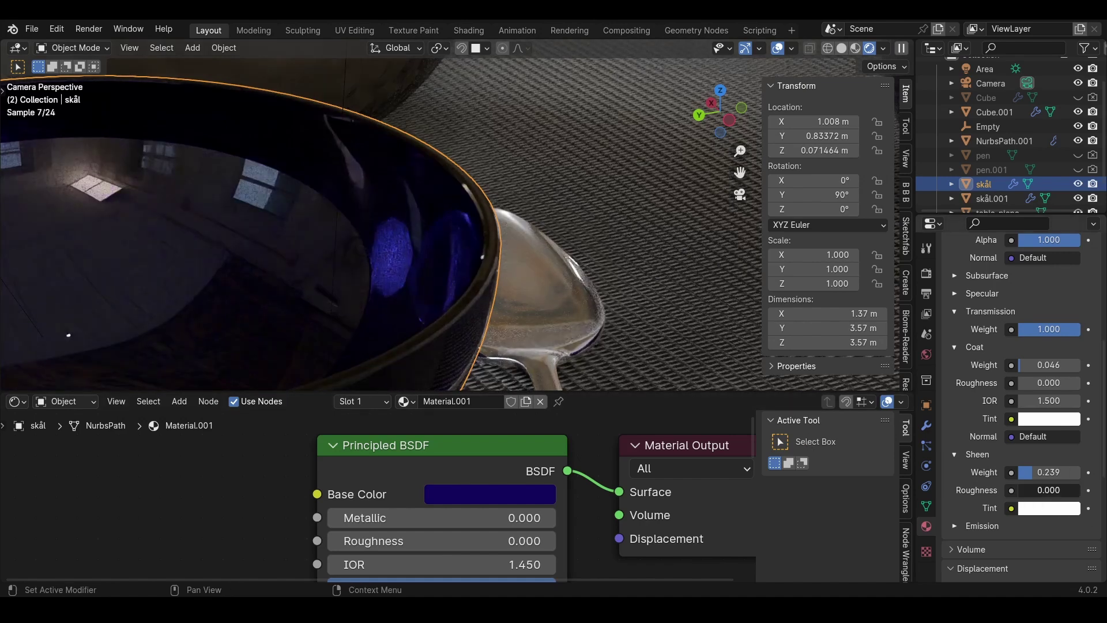
drag(1018, 490, 1060, 490)
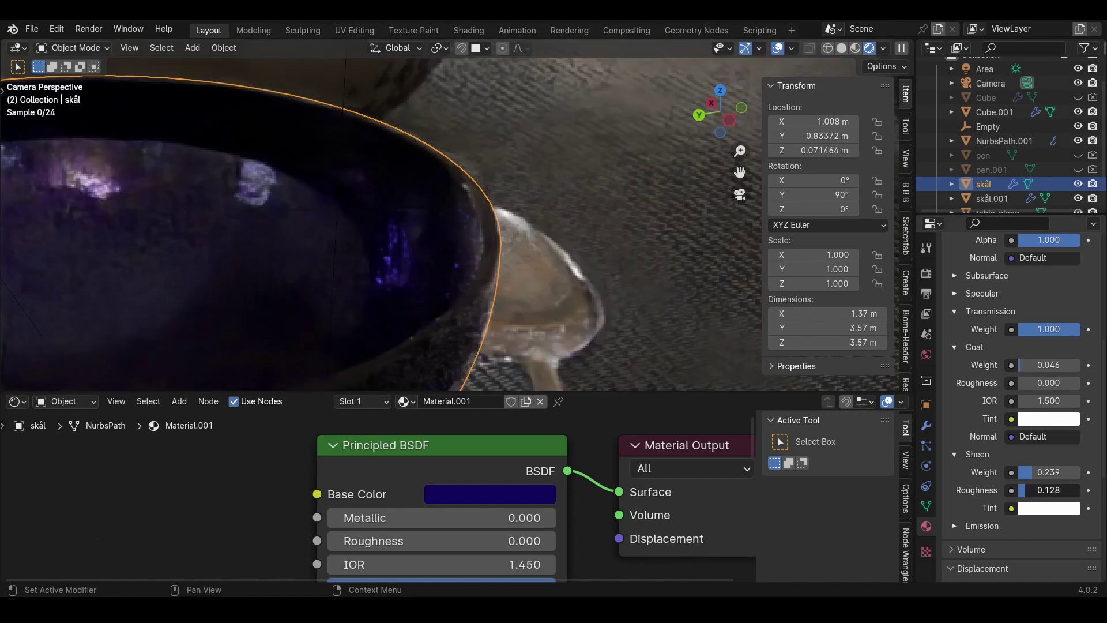
drag(1048, 490, 1032, 490)
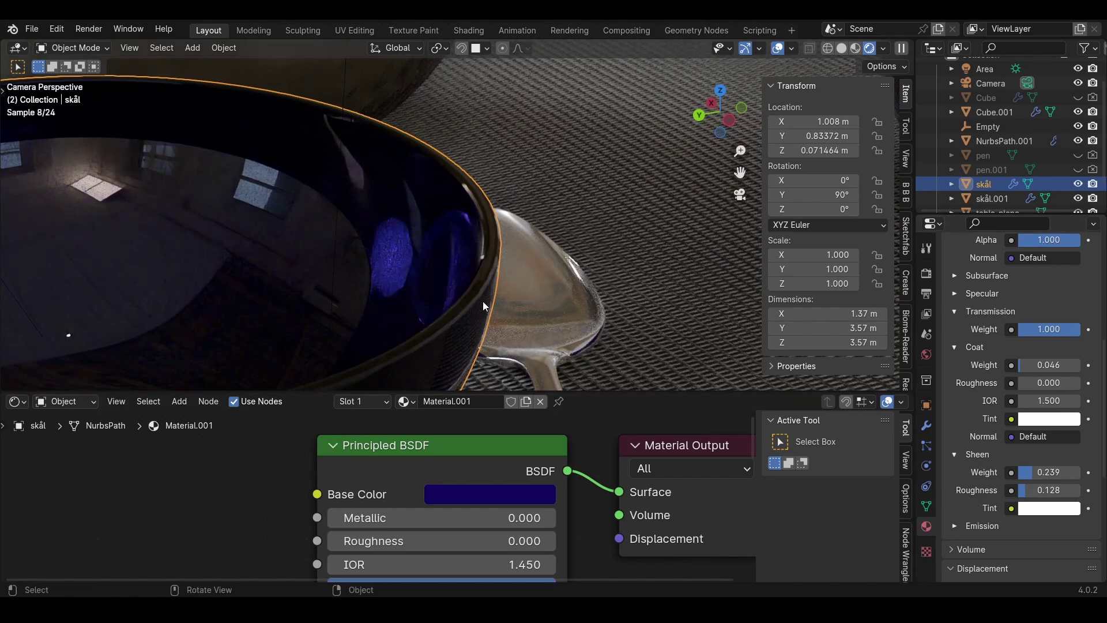
scroll(482, 274, down, 5)
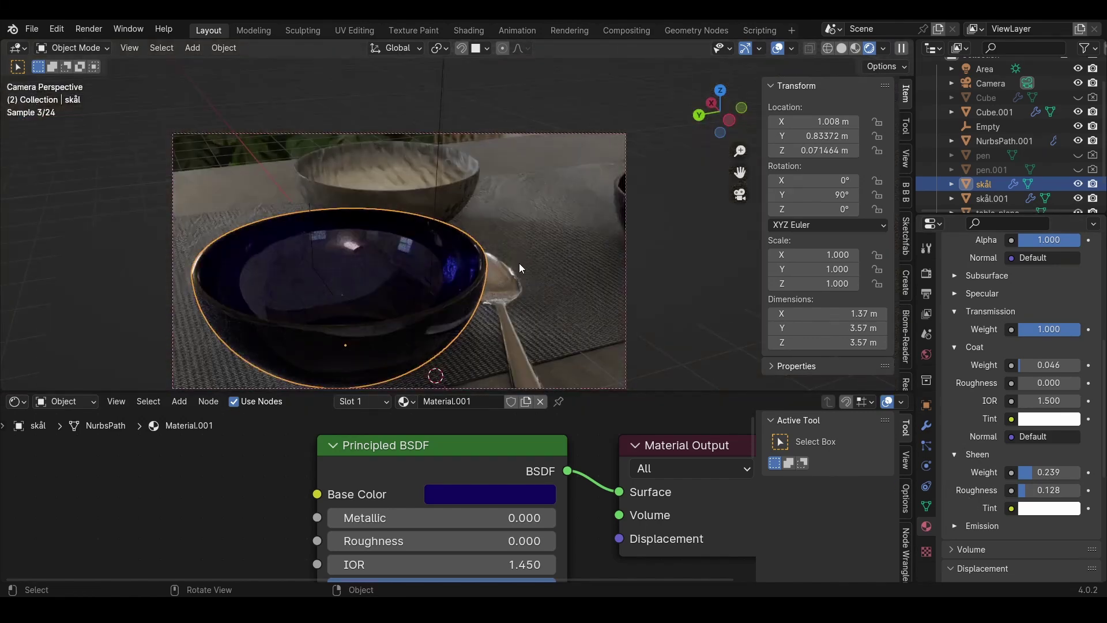
- Reset the table cloth's Sheen Roughness and raise it to 0.156, then select the second table plane
click(523, 258)
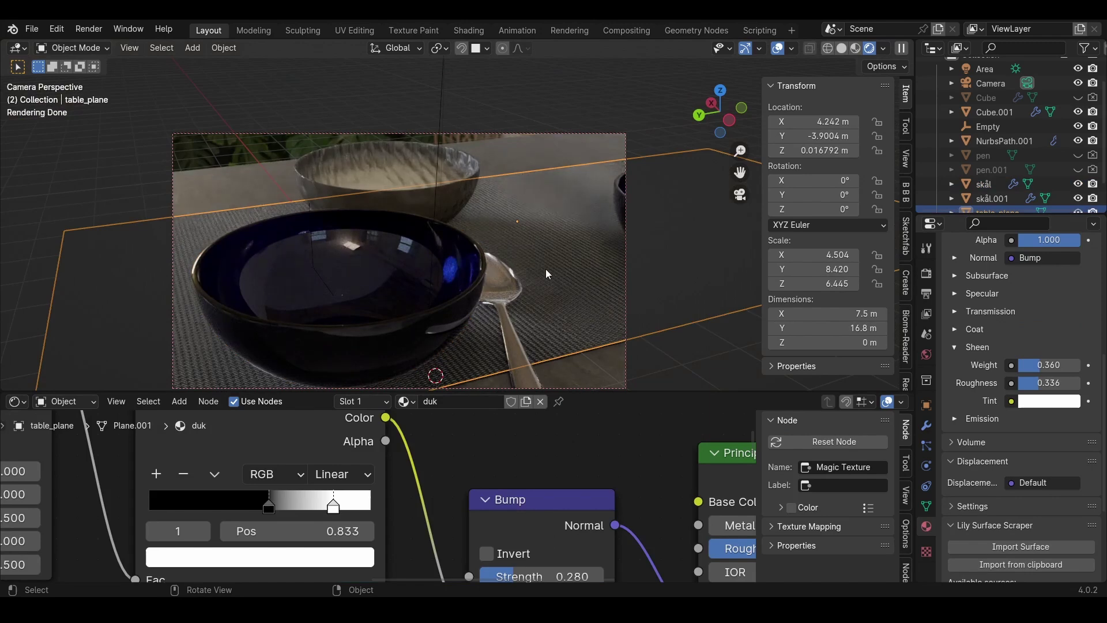
middle_drag(576, 461, 349, 426)
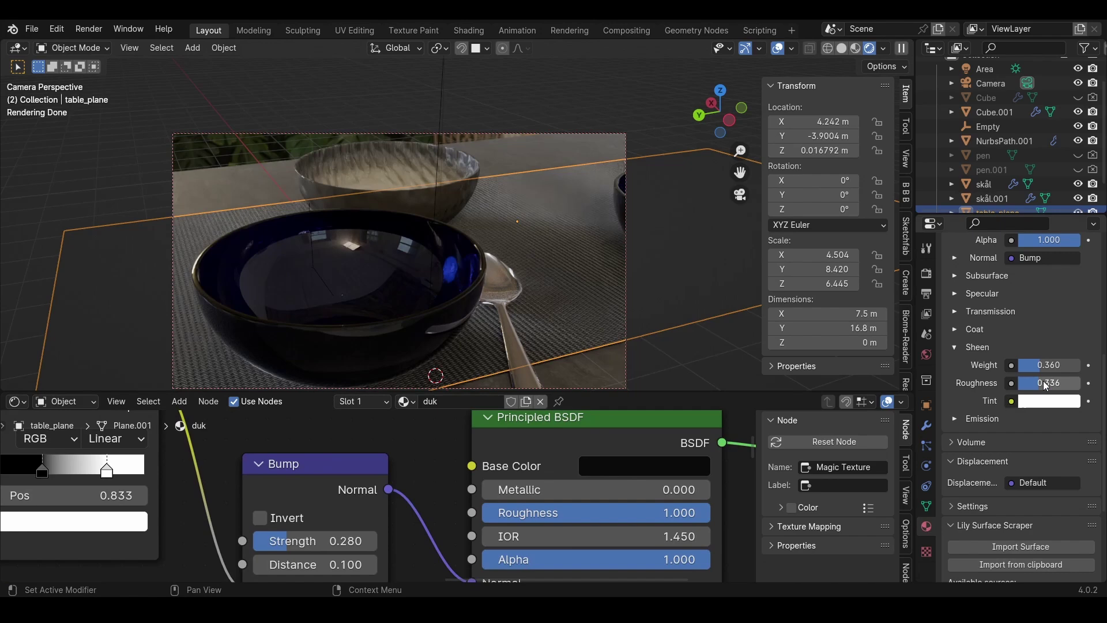
key(BackSpace)
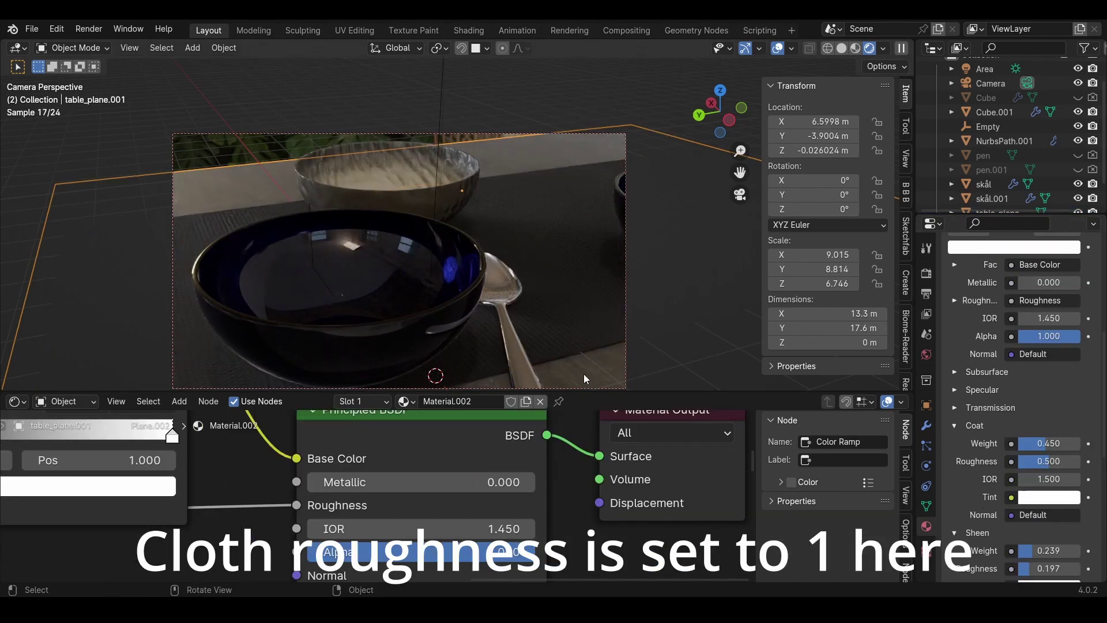
click(561, 330)
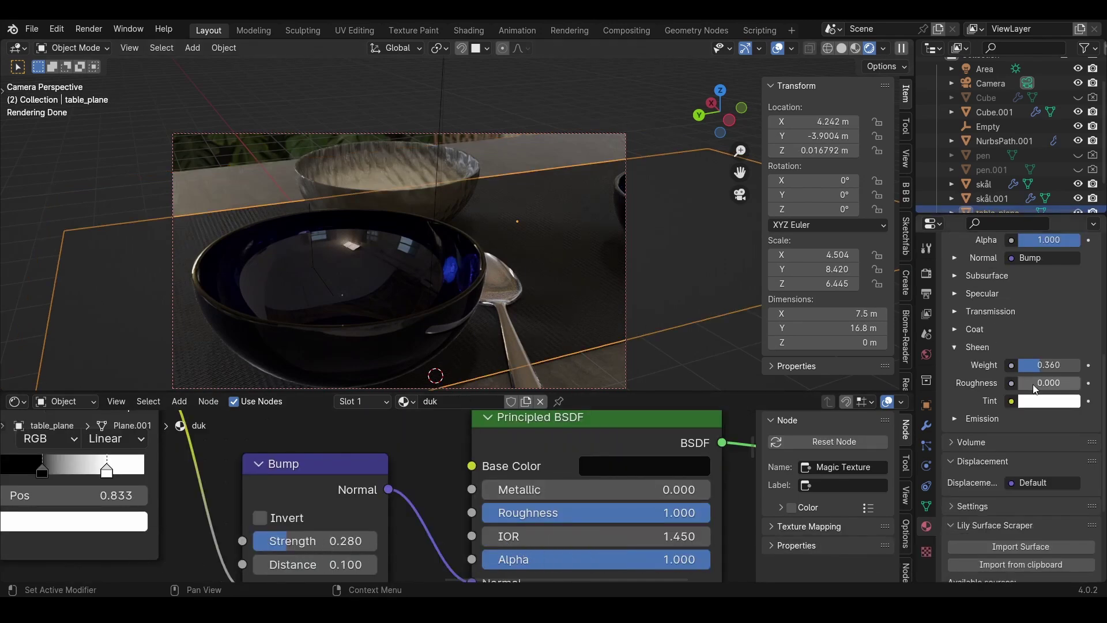
drag(1038, 383, 1048, 383)
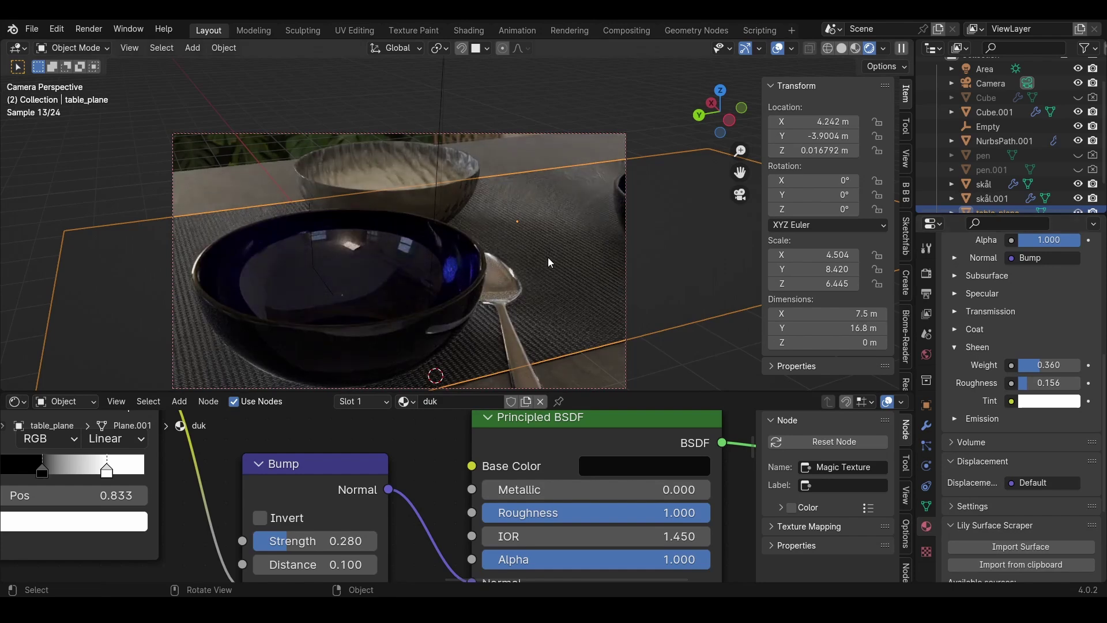
click(581, 358)
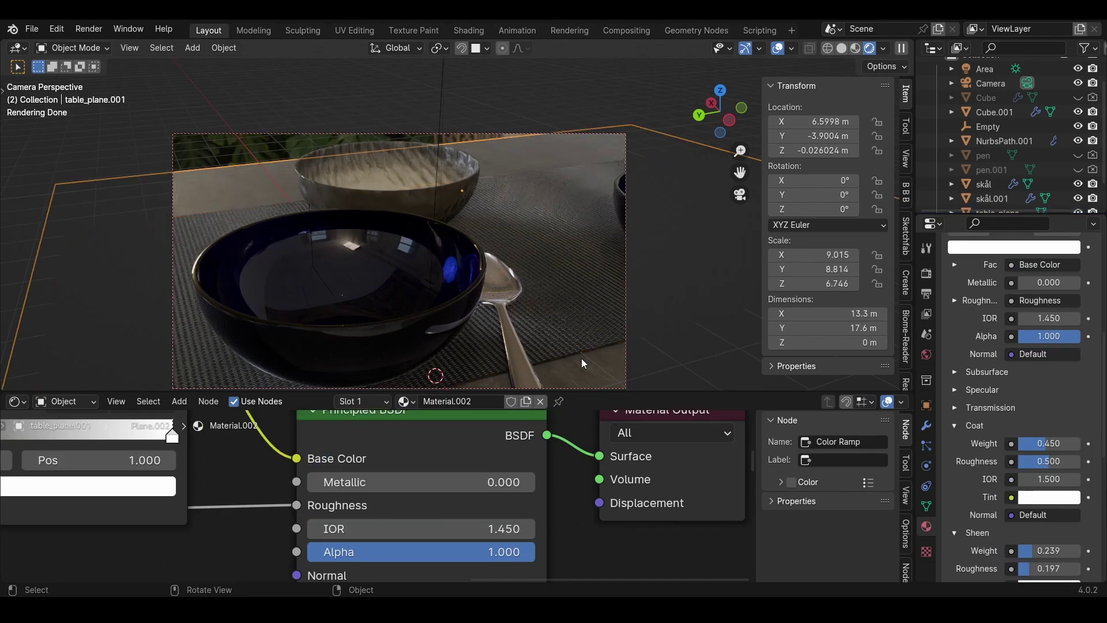
scroll(1020, 403, up, 10)
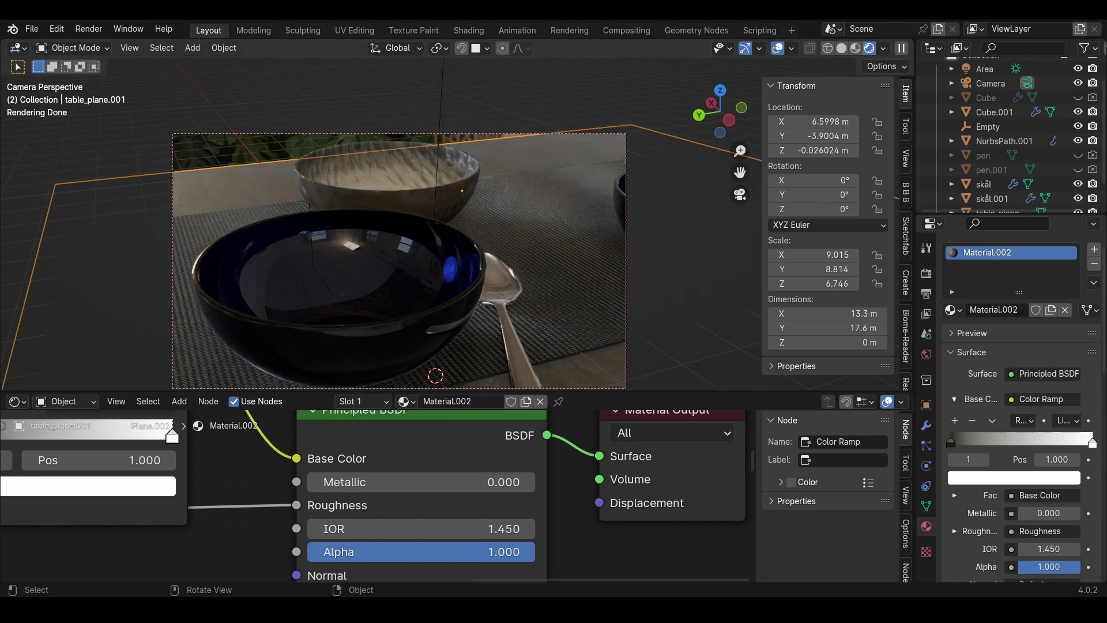
- Select the blue bowl, check the upper bowl NurbsPath.001, then reselect the blue bowl
click(468, 291)
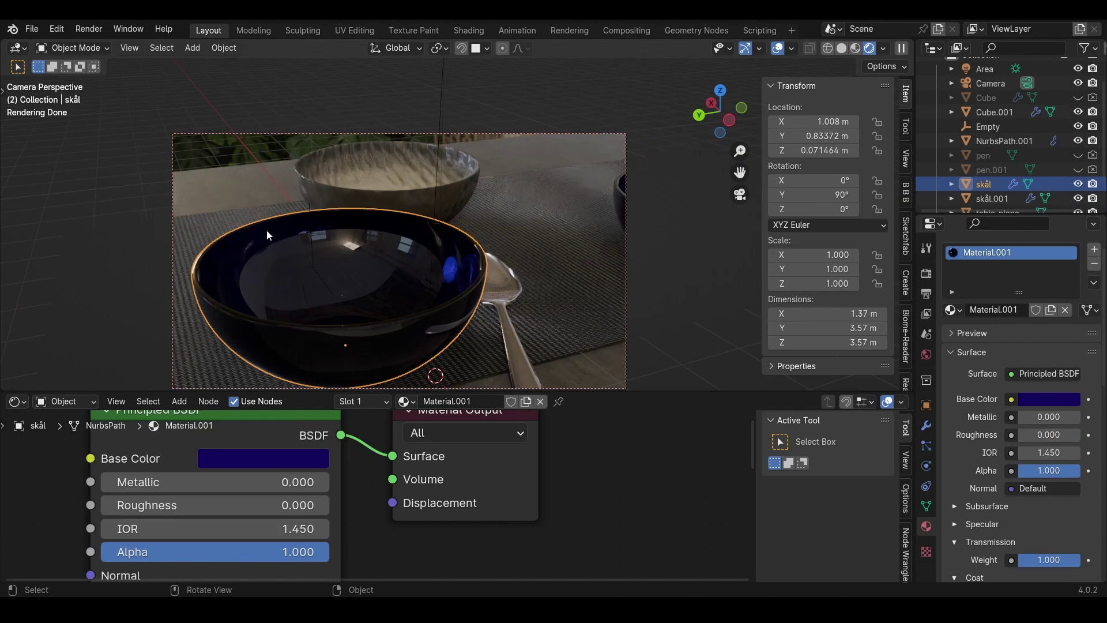
click(421, 180)
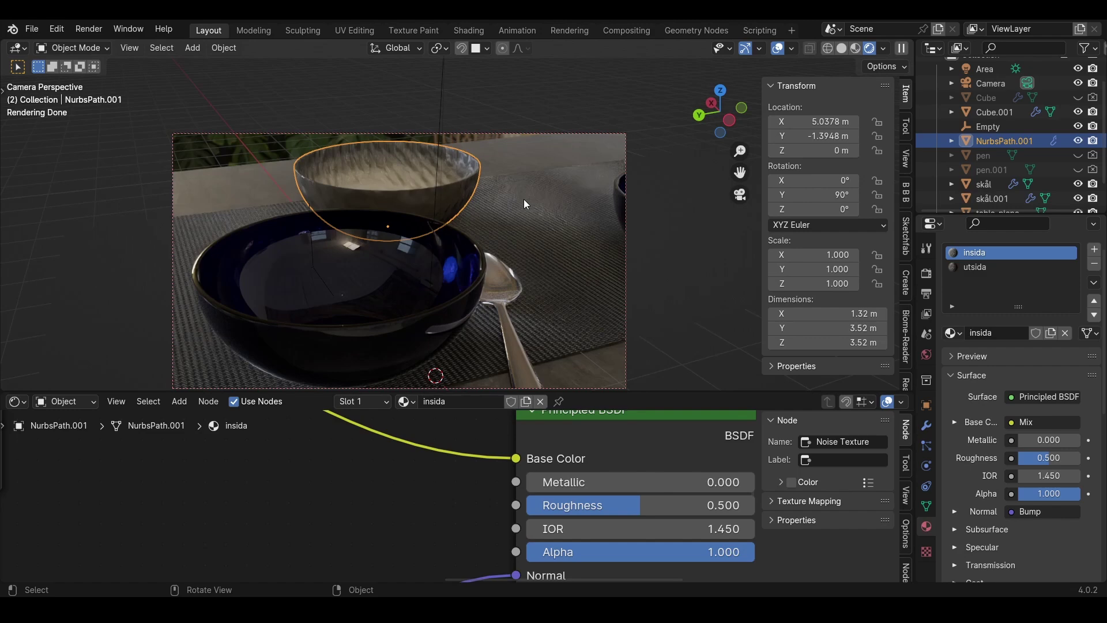
click(409, 293)
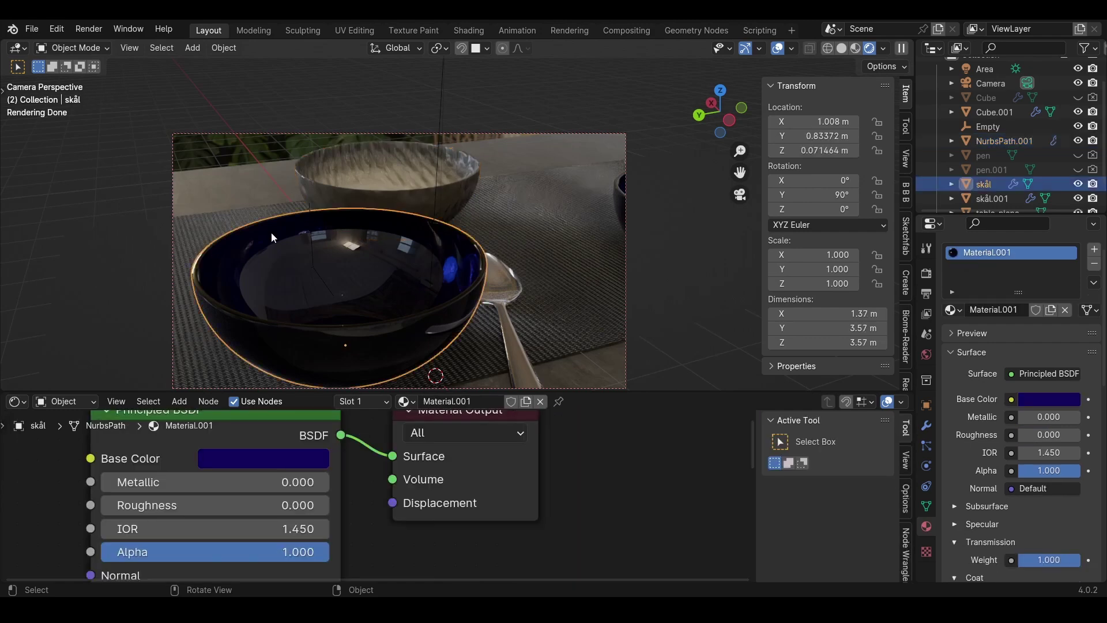